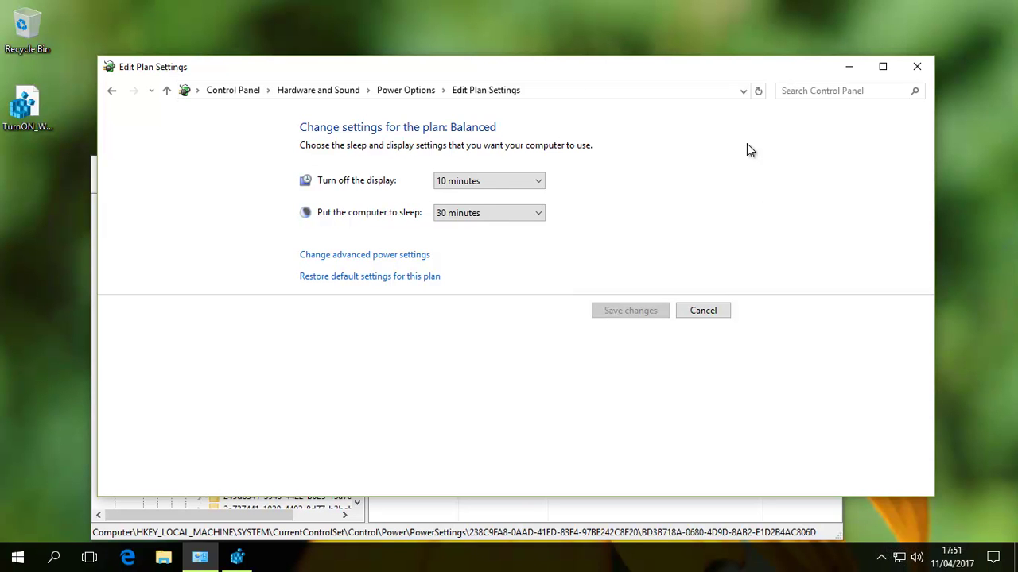
- Search for "power", open the additional power settings from Power & sleep settings, and close the Settings window
{"action": "left_click", "coordinate": [18, 558]}
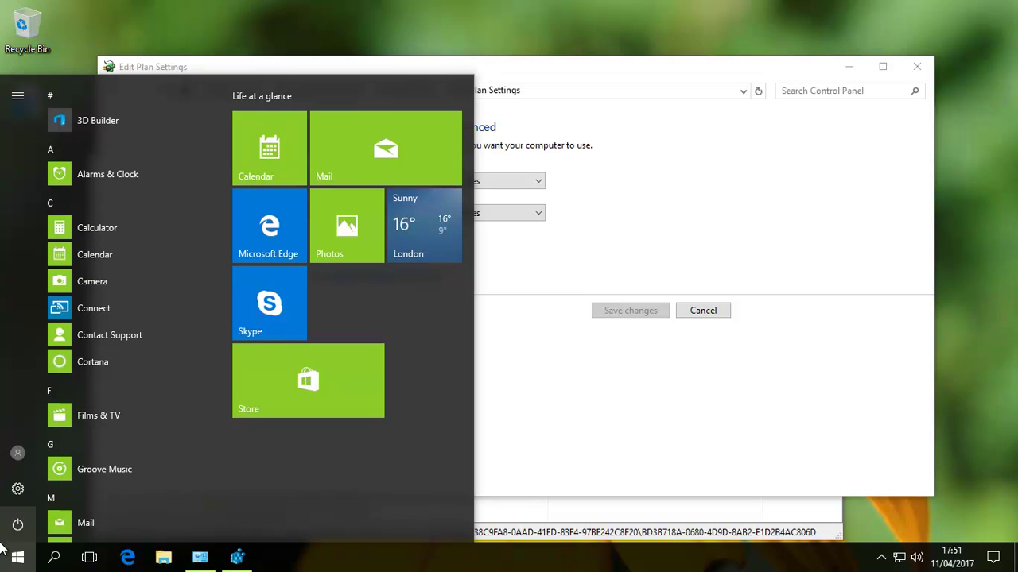
{"action": "type", "text": "power"}
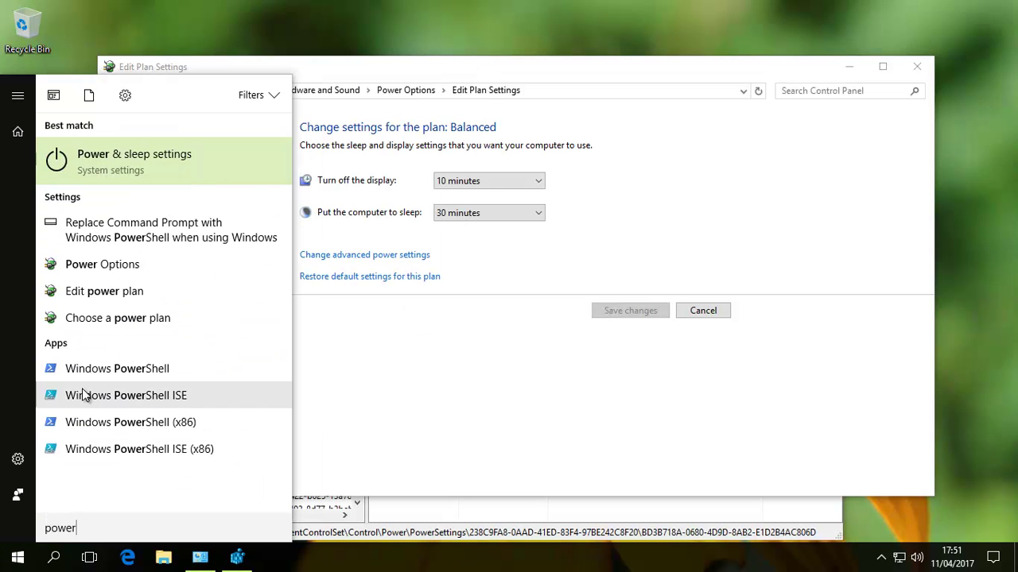
{"action": "left_click", "coordinate": [176, 163]}
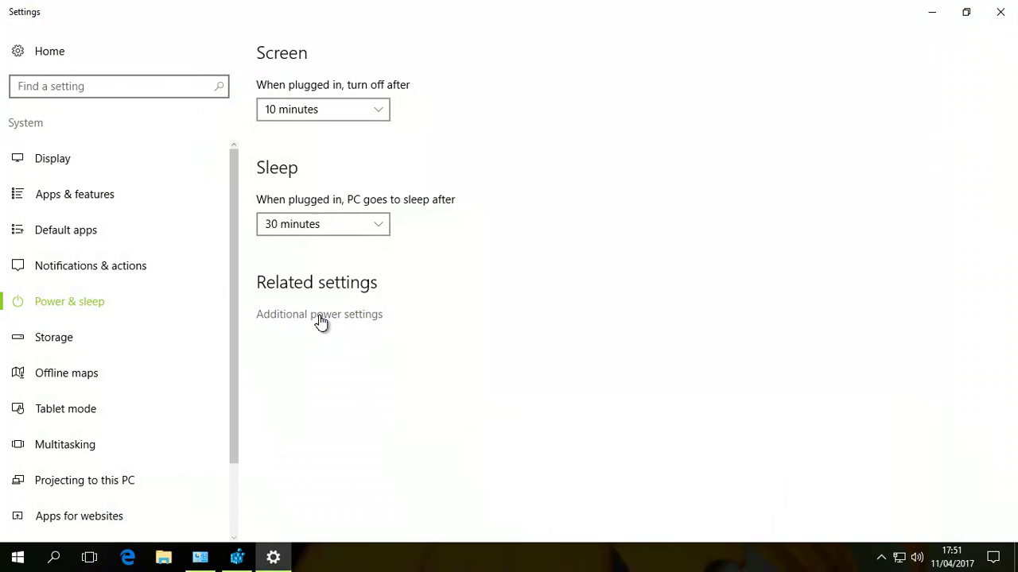
{"action": "left_click", "coordinate": [320, 317]}
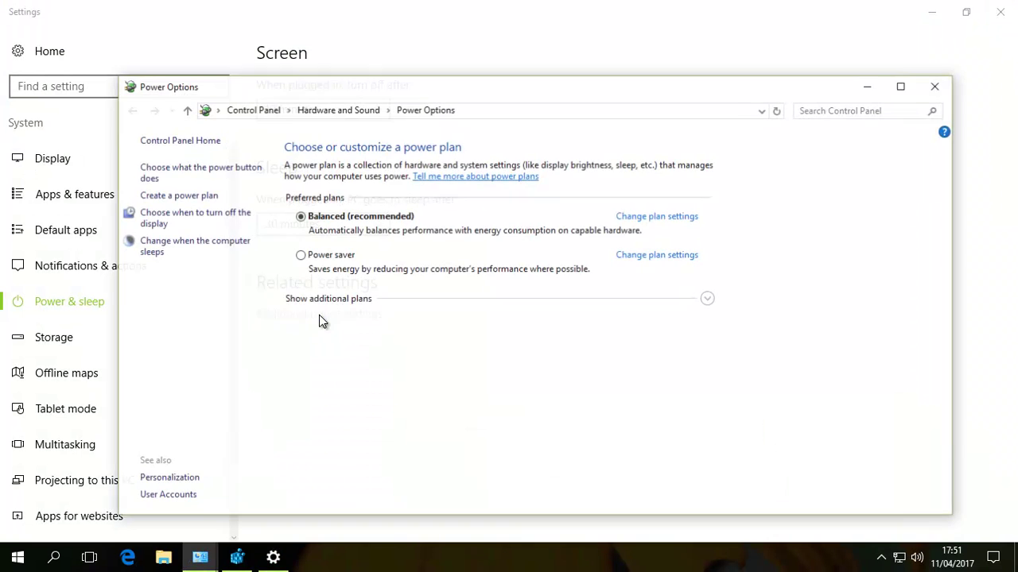
{"action": "left_click", "coordinate": [1000, 14]}
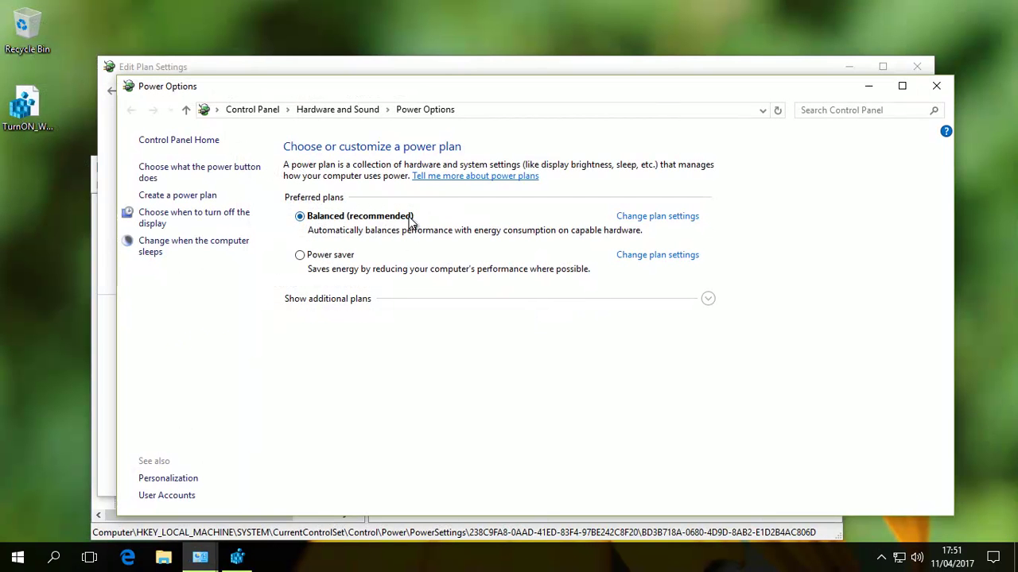
- Open the advanced power settings of the Balanced plan and expand the Sleep category
{"action": "left_click", "coordinate": [657, 221]}
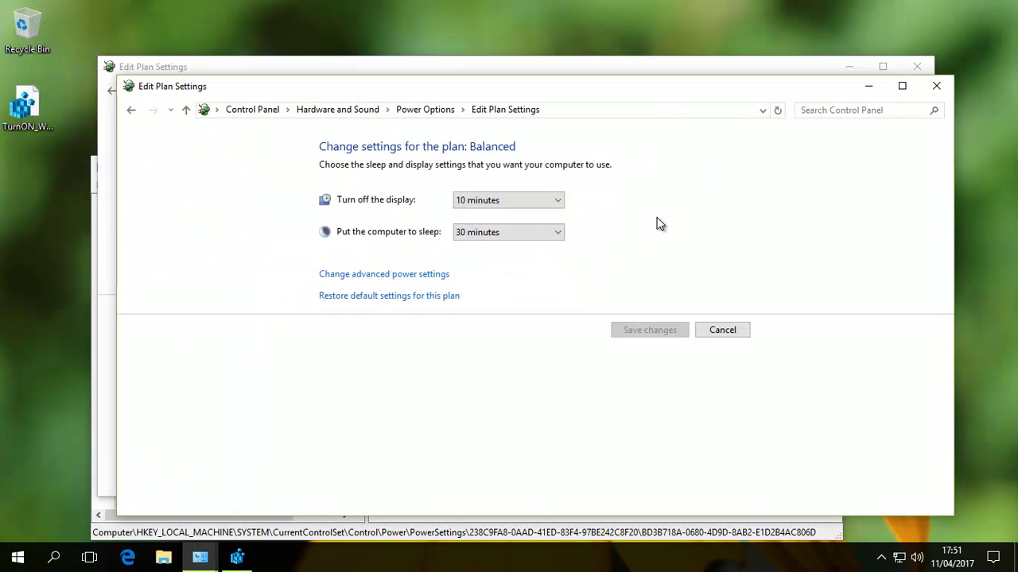
{"action": "left_click", "coordinate": [391, 273]}
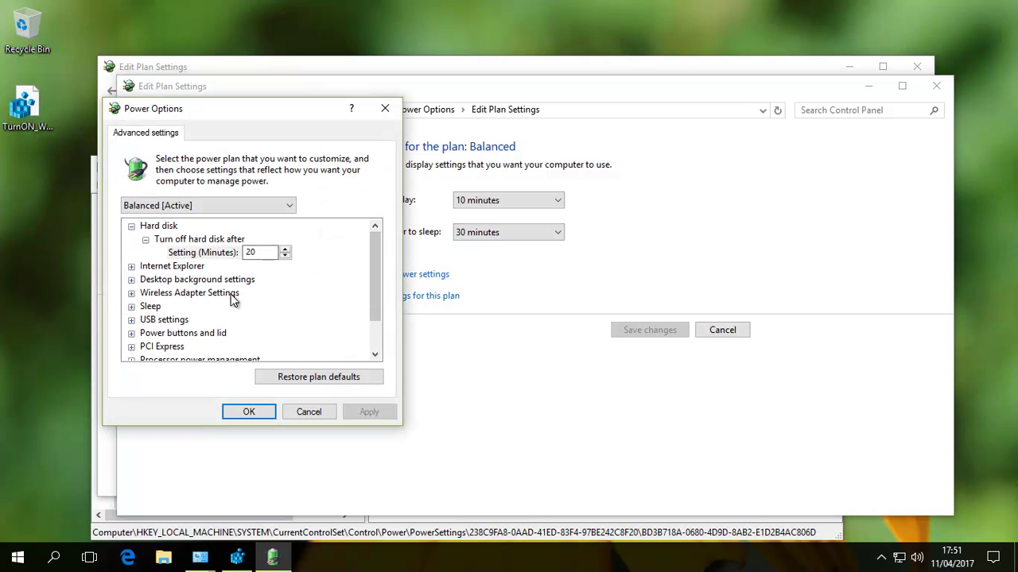
{"action": "left_click", "coordinate": [132, 307]}
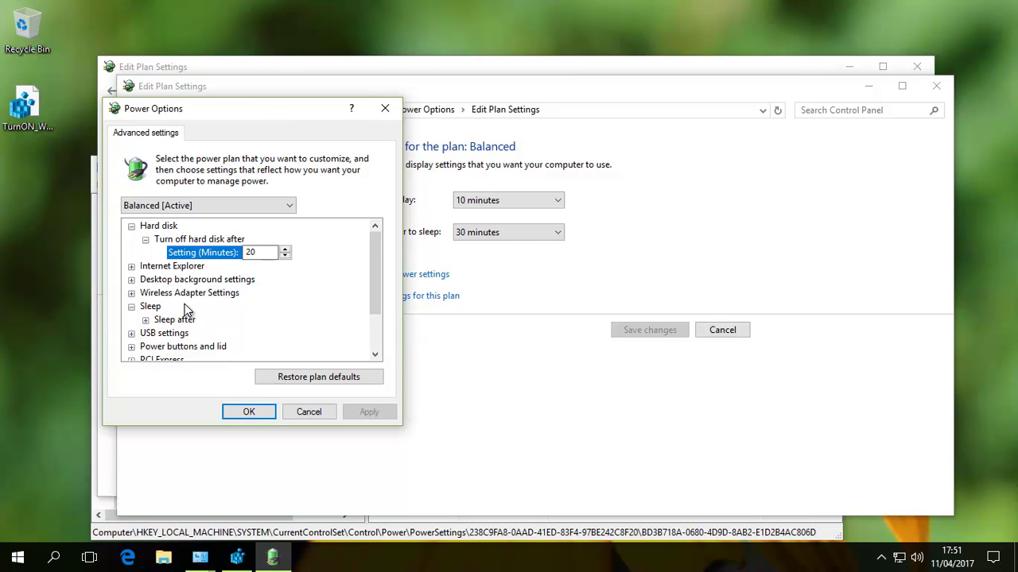
- Open the TurnON_Wake_Timers registry file for editing and examine its full key path and Attributes value
{"action": "right_click", "coordinate": [25, 94]}
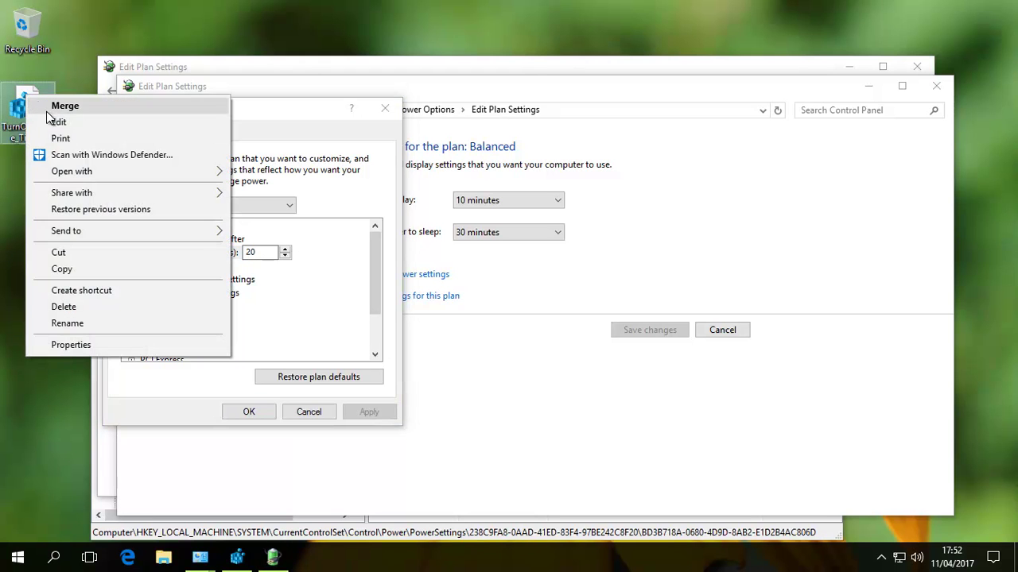
{"action": "left_click", "coordinate": [64, 125]}
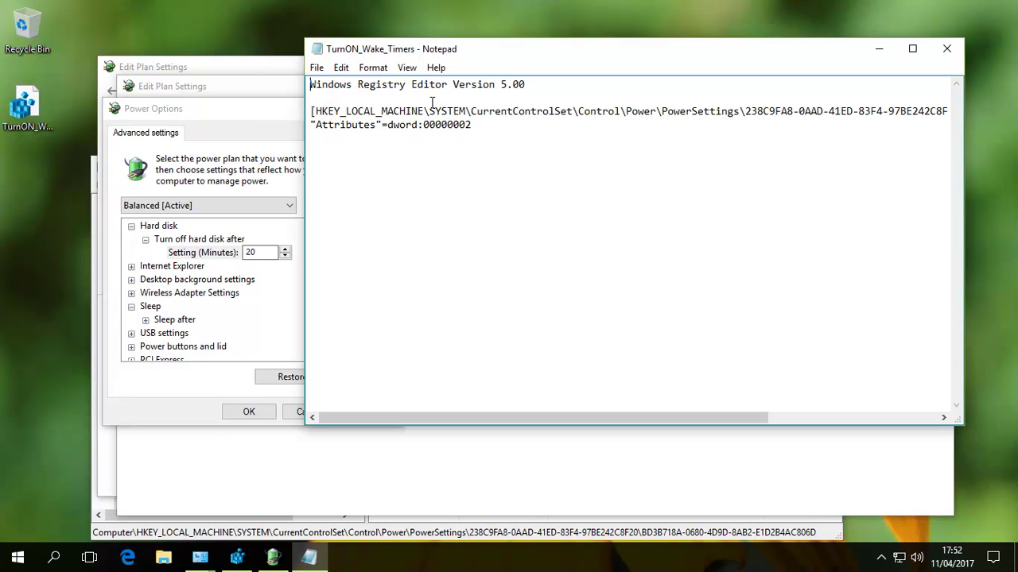
{"action": "left_click_drag", "start_coordinate": [467, 417], "coordinate": [696, 418]}
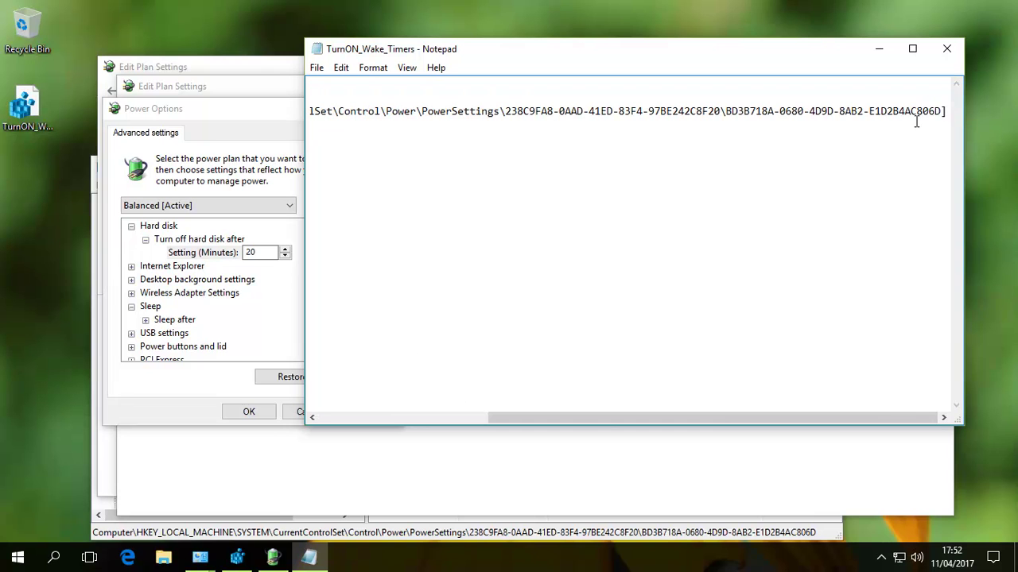
{"action": "left_click_drag", "start_coordinate": [861, 423], "coordinate": [570, 430]}
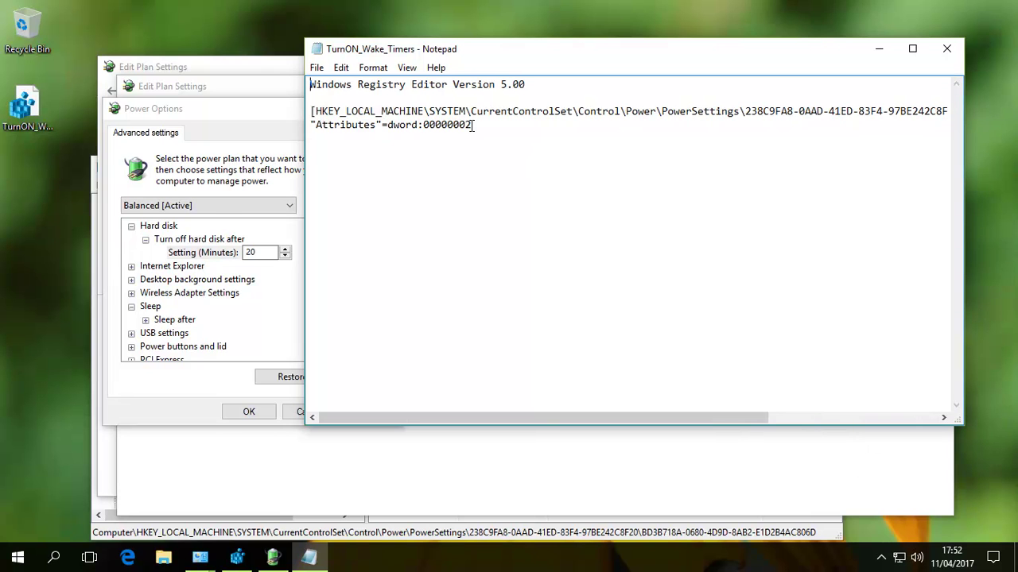
- Launch regedit, allow it to make changes to the device, and bring the Registry Editor window to the front
{"action": "left_click", "coordinate": [4, 557]}
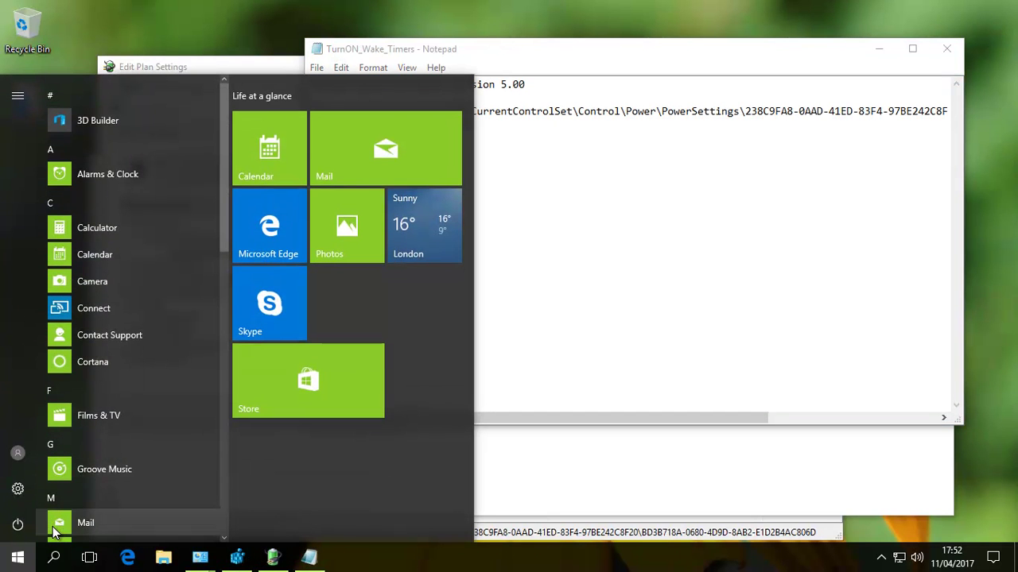
{"action": "type", "text": "rege"}
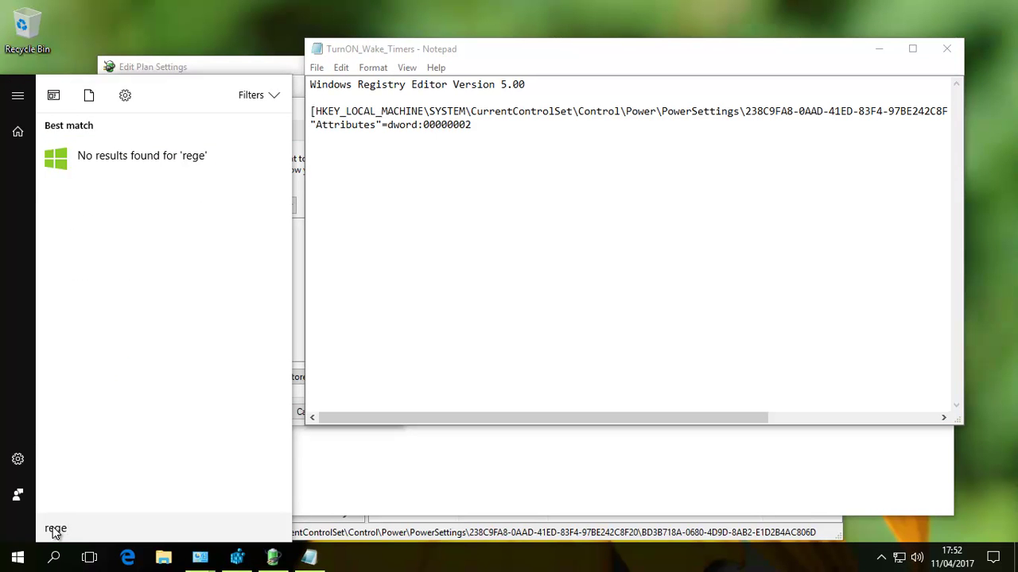
{"action": "type", "text": "dit"}
{"action": "key", "text": "Return"}
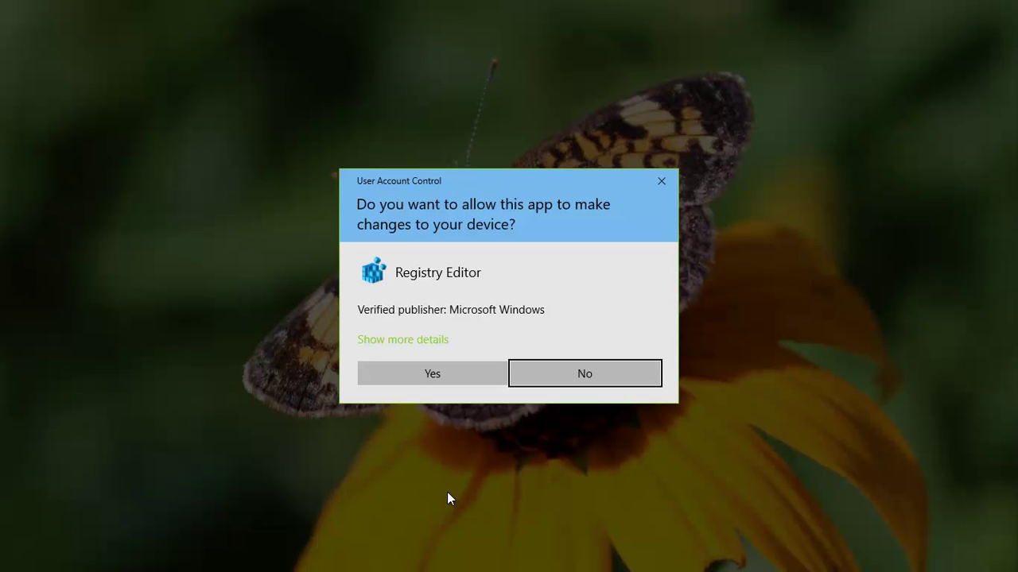
{"action": "left_click", "coordinate": [413, 376]}
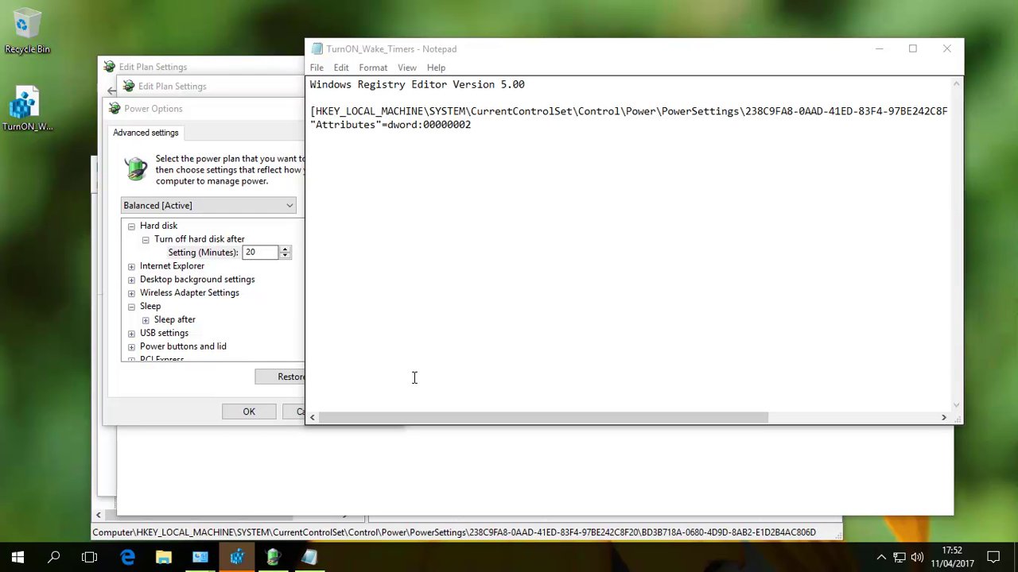
{"action": "left_click", "coordinate": [242, 556]}
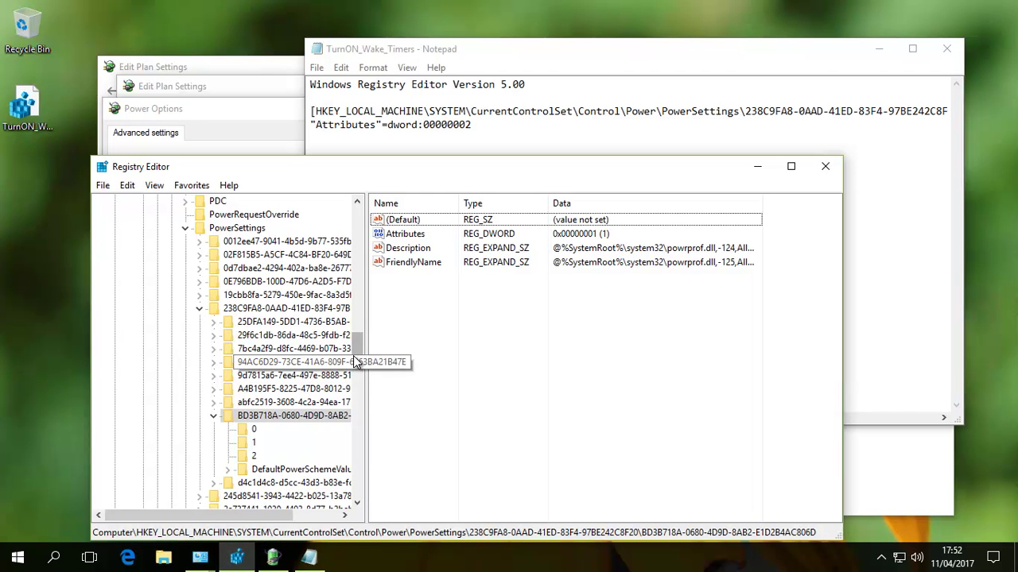
- Check the Attributes value of the BD3B718A-0680-4D9D-8AB2-E1D2B4AC806D key, then close Registry Editor and Notepad
{"action": "left_click_drag", "start_coordinate": [357, 358], "coordinate": [360, 193]}
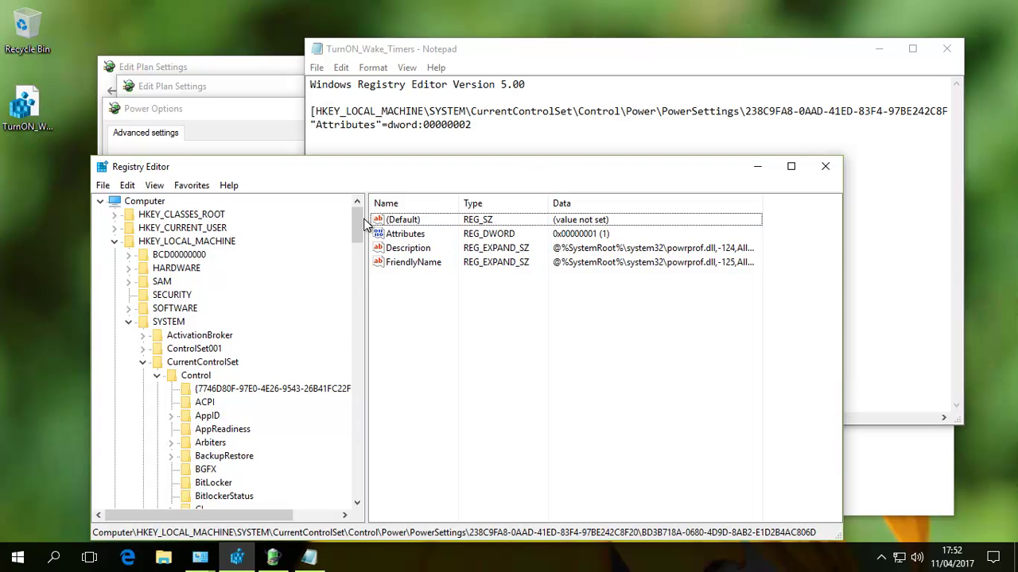
{"action": "left_click_drag", "start_coordinate": [362, 228], "coordinate": [357, 267]}
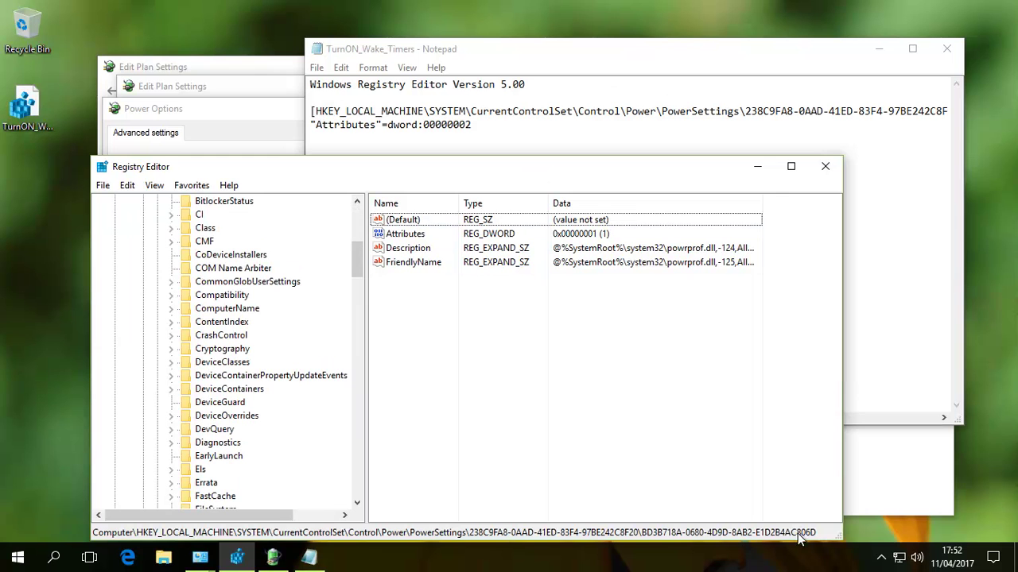
{"action": "left_click", "coordinate": [411, 234]}
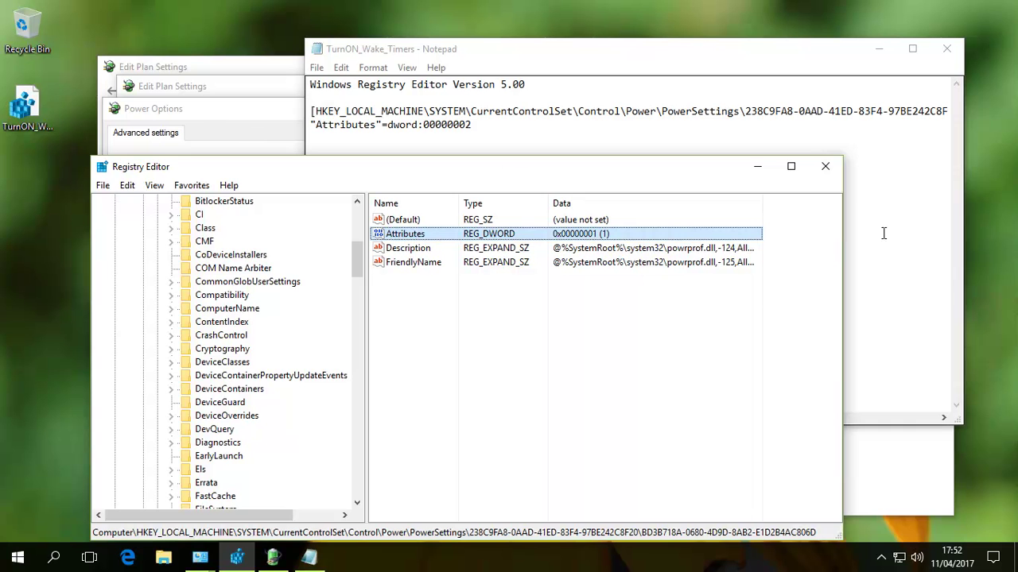
{"action": "left_click", "coordinate": [824, 166]}
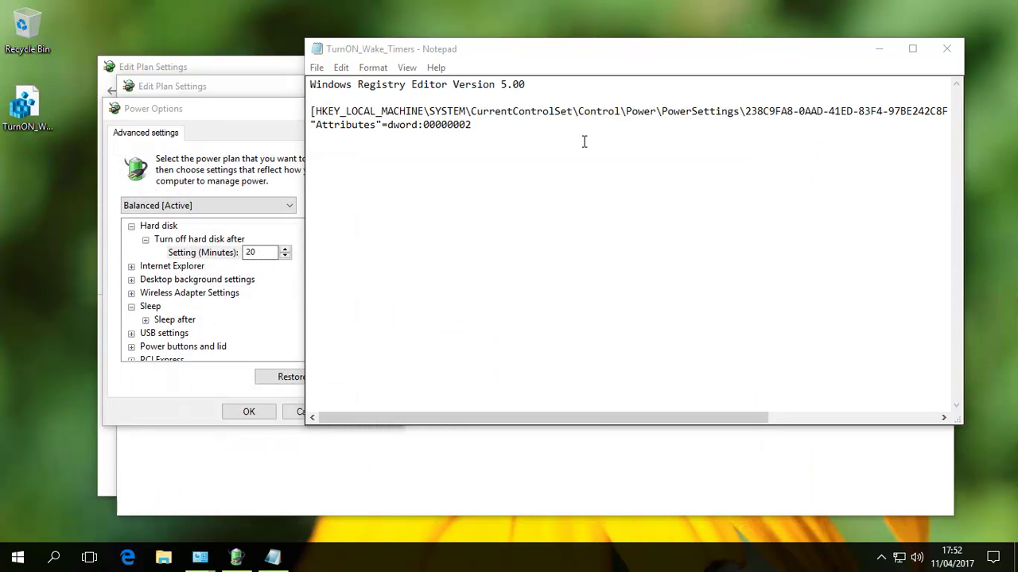
{"action": "left_click", "coordinate": [947, 50]}
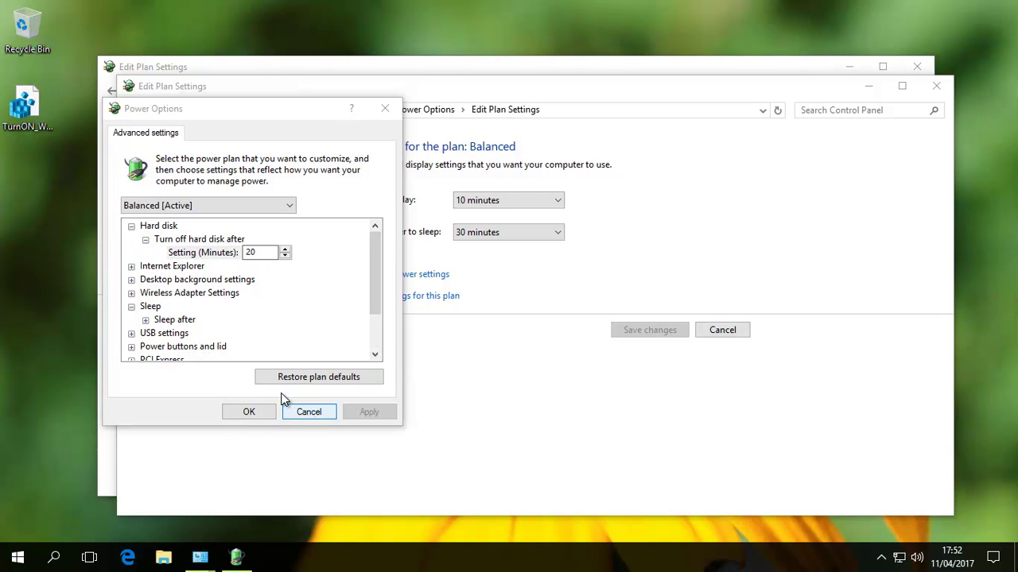
- Merge the TurnON_Wake_Timers file into the registry, accepting the account control prompt and the confirmation
{"action": "double_click", "coordinate": [26, 109]}
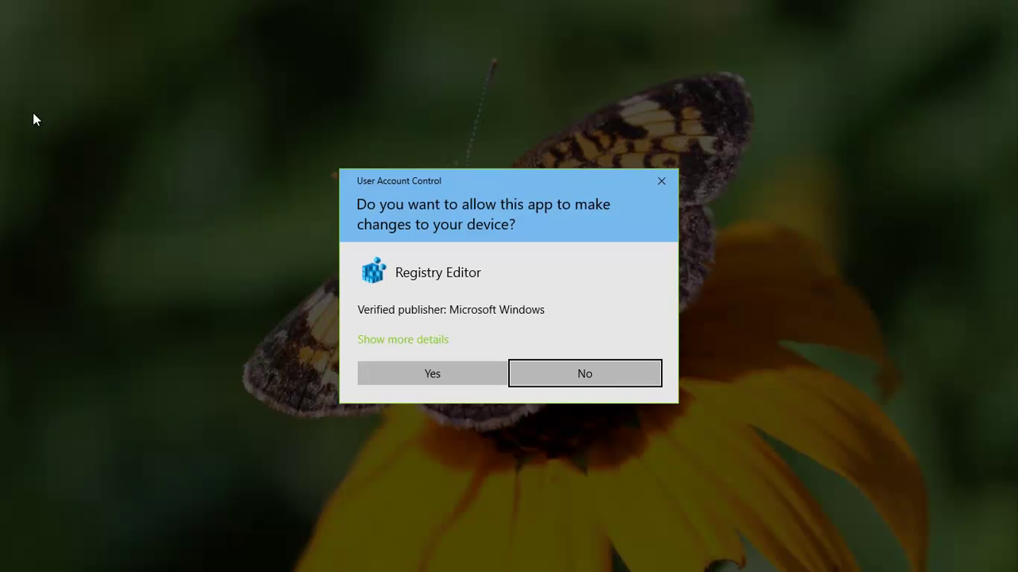
{"action": "left_click", "coordinate": [444, 376]}
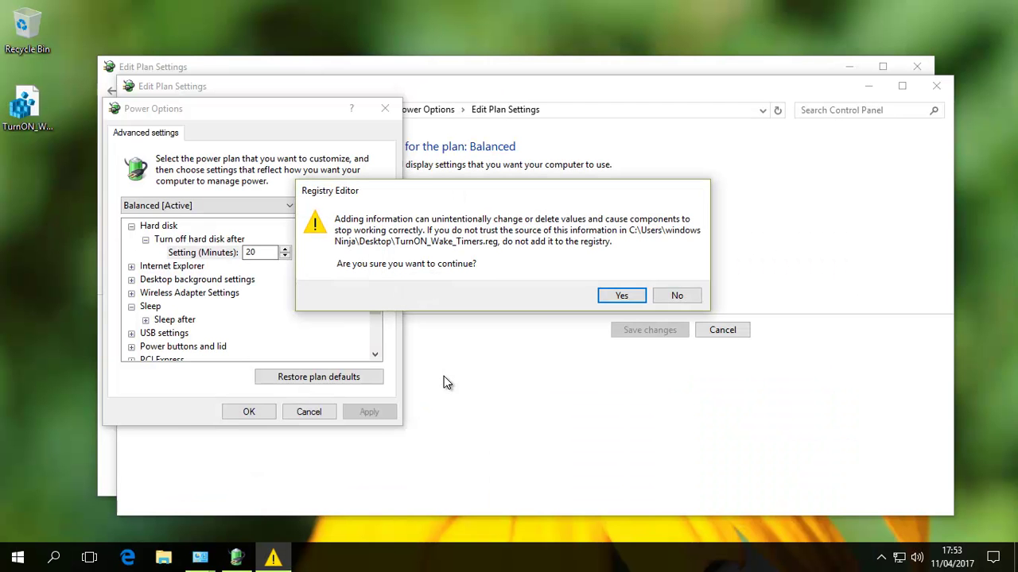
{"action": "left_click", "coordinate": [624, 294]}
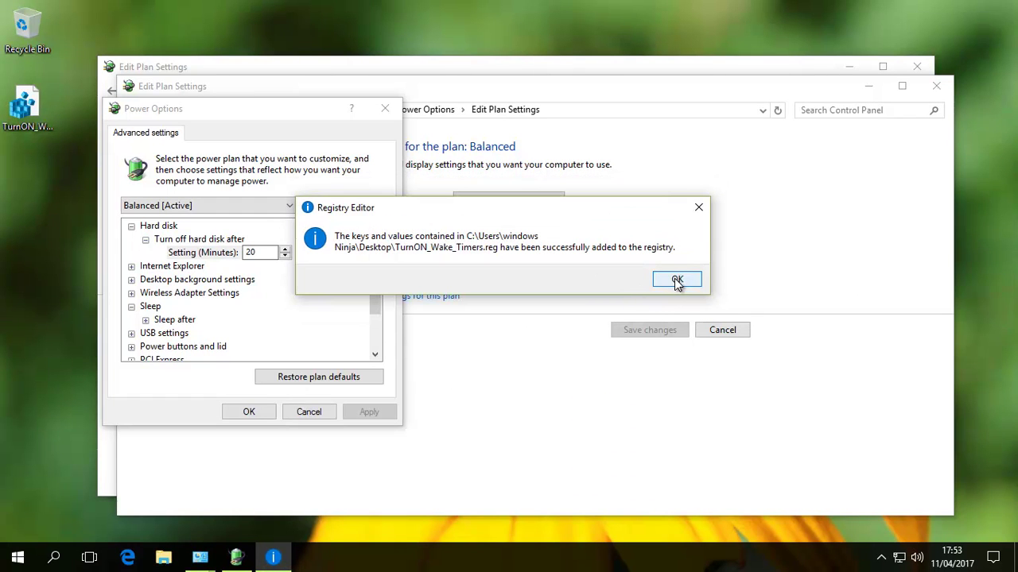
{"action": "left_click", "coordinate": [676, 282]}
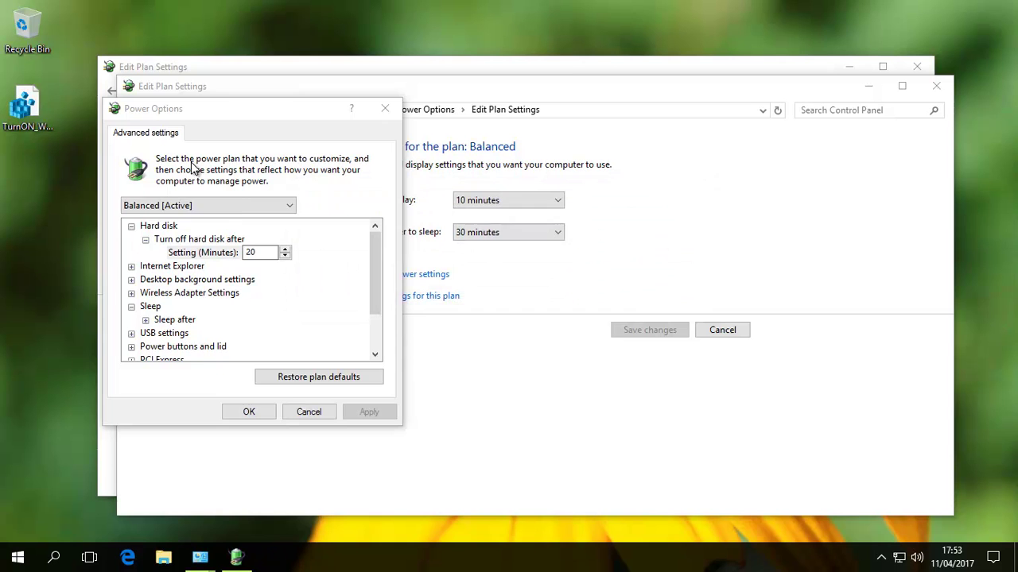
- Refresh the advanced settings list by switching the plan to High performance and back to Balanced
{"action": "left_click", "coordinate": [234, 205]}
{"action": "left_click", "coordinate": [198, 235]}
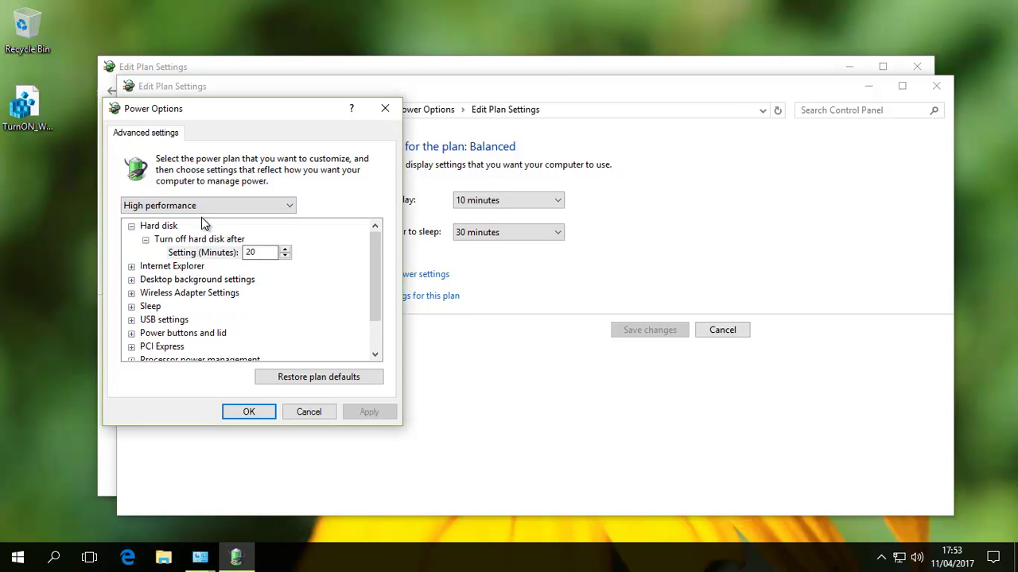
{"action": "left_click", "coordinate": [207, 208]}
{"action": "left_click", "coordinate": [200, 223]}
- Set Allow wake timers under Sleep to Disable for the Balanced plan
{"action": "left_click", "coordinate": [132, 307]}
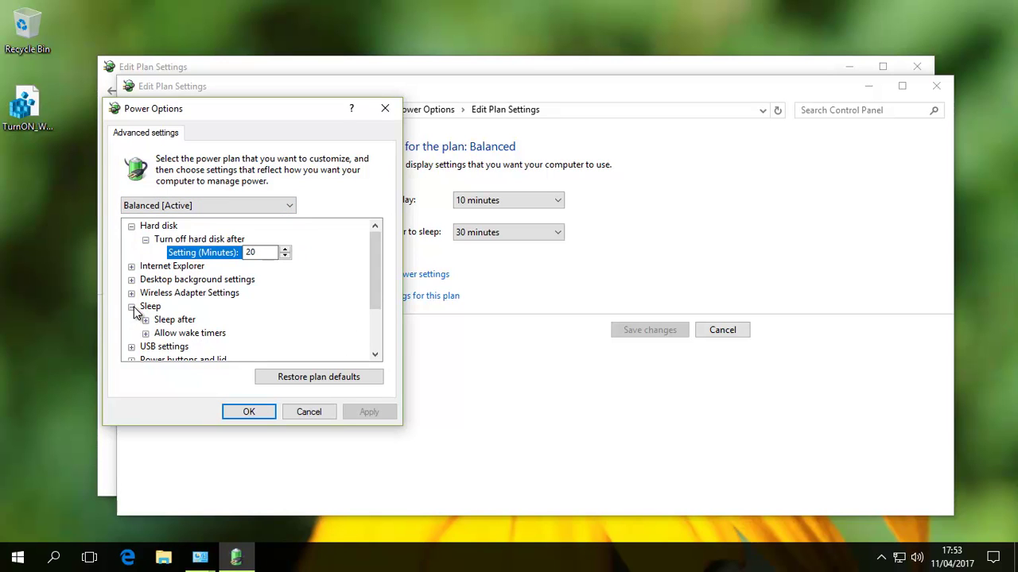
{"action": "left_click", "coordinate": [146, 335]}
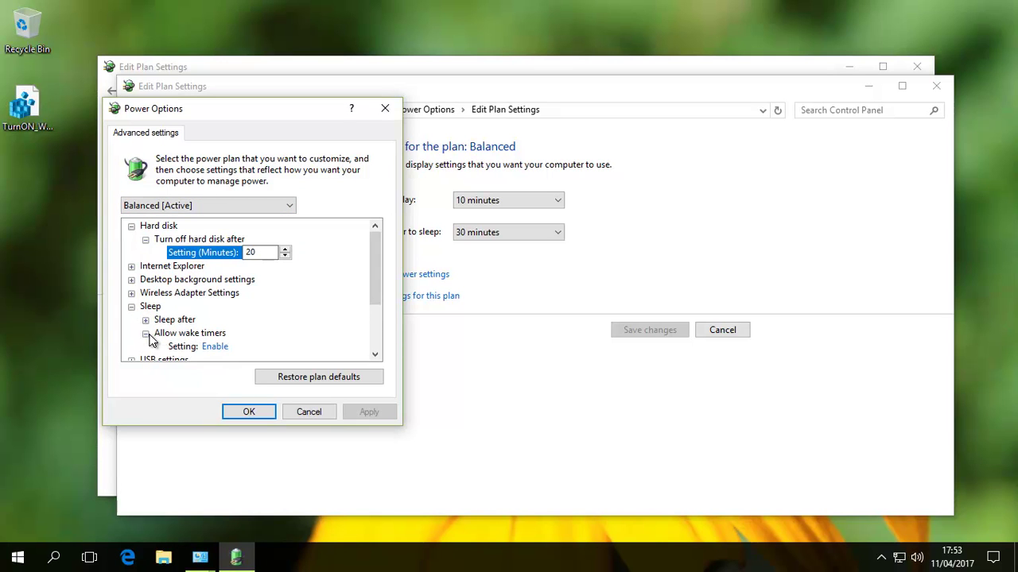
{"action": "left_click", "coordinate": [216, 348]}
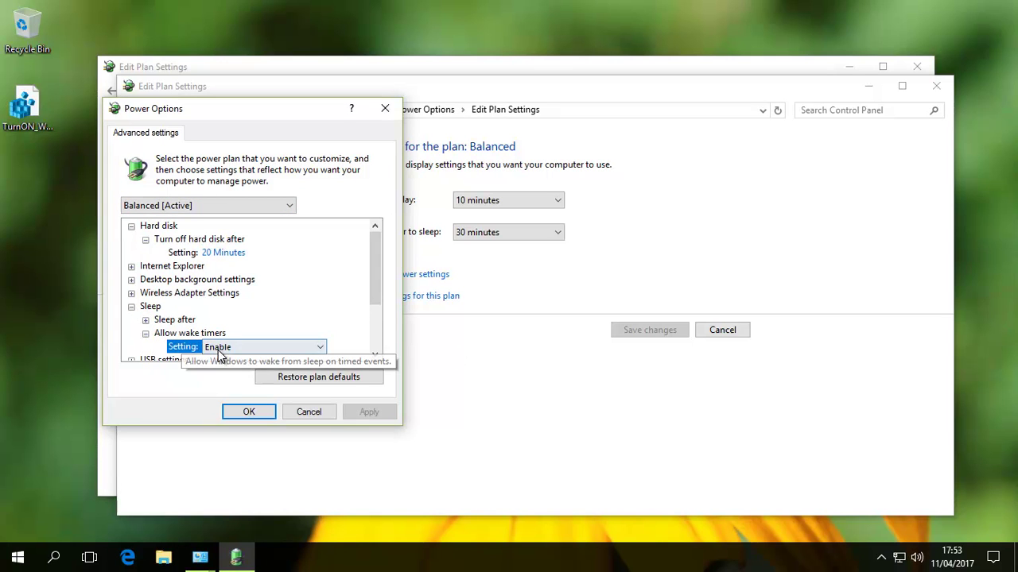
{"action": "left_click", "coordinate": [320, 351]}
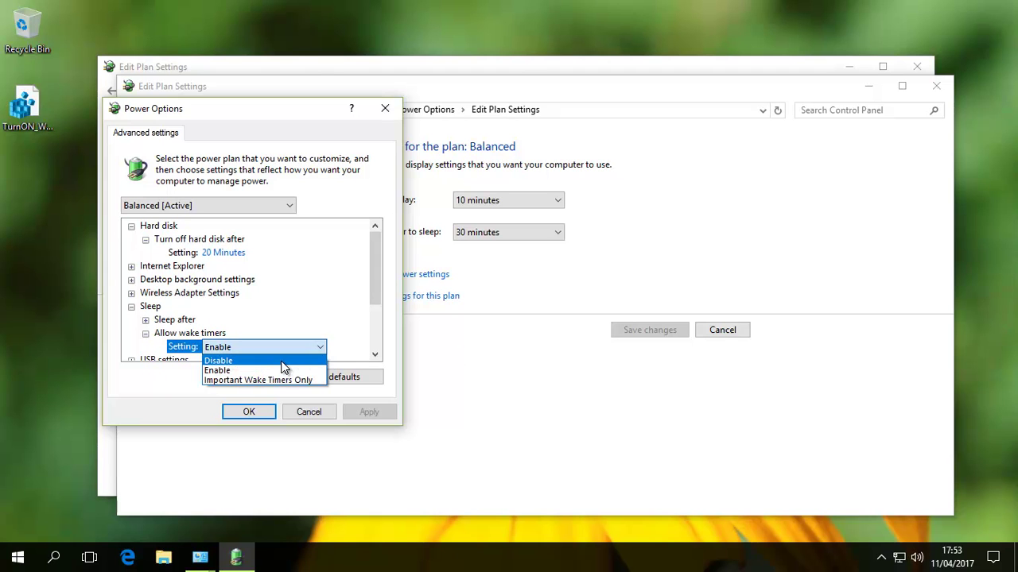
{"action": "left_click", "coordinate": [283, 362]}
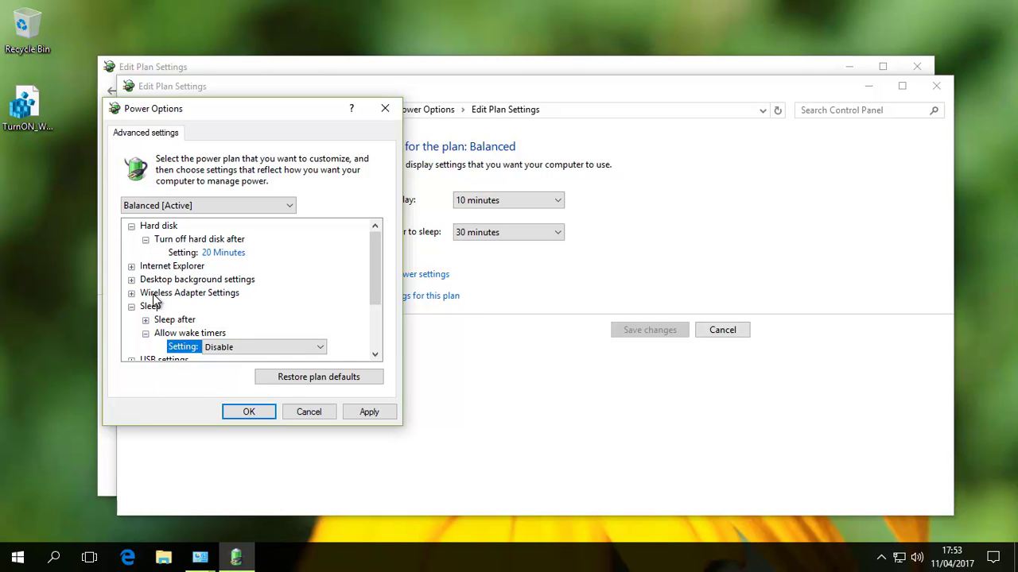
- Edit the TurnON_Wake_Timers registry file so the Attributes value reads dword:00000001, then save and close it
{"action": "right_click", "coordinate": [22, 106]}
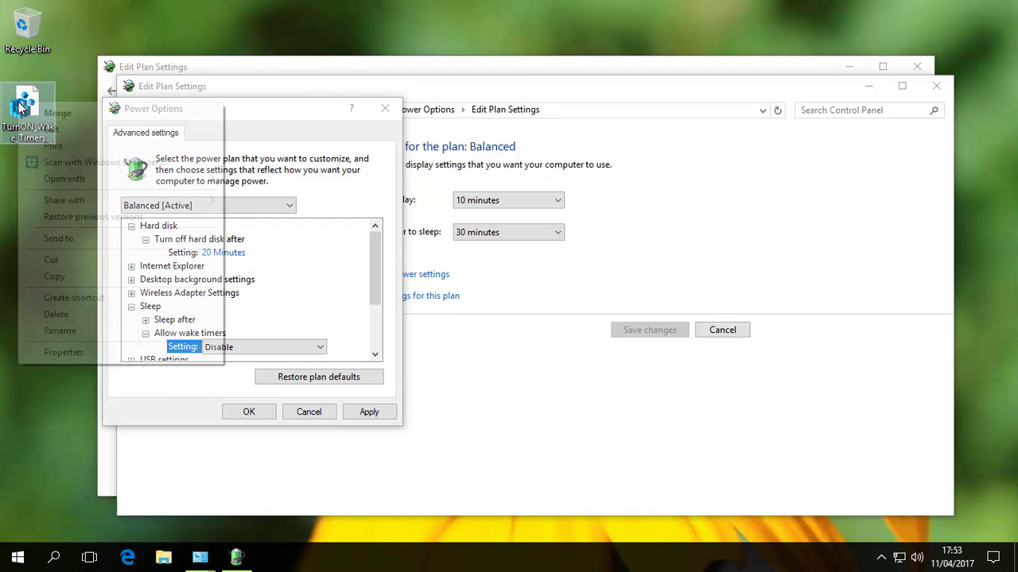
{"action": "left_click", "coordinate": [60, 129]}
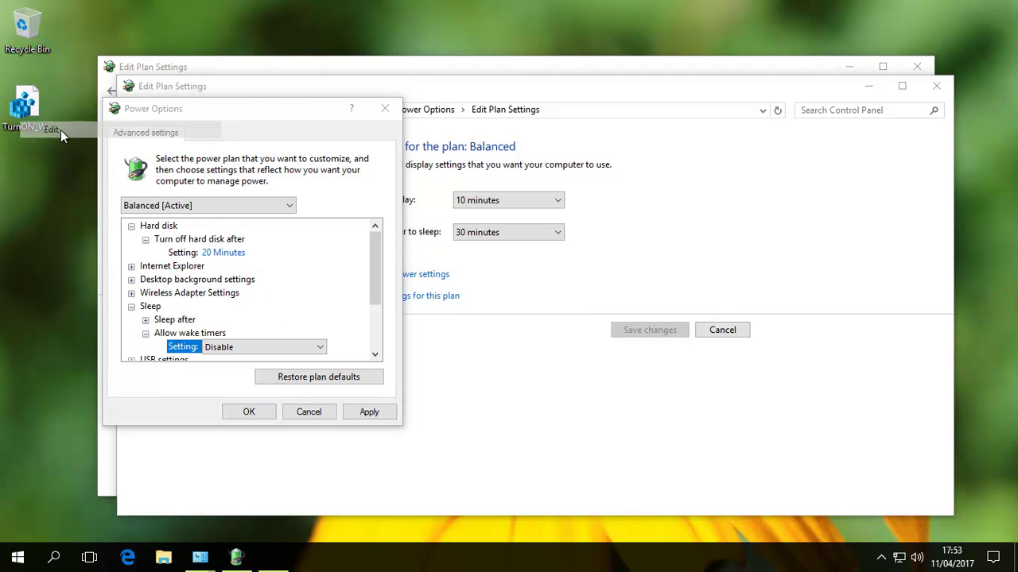
{"action": "left_click", "coordinate": [484, 124]}
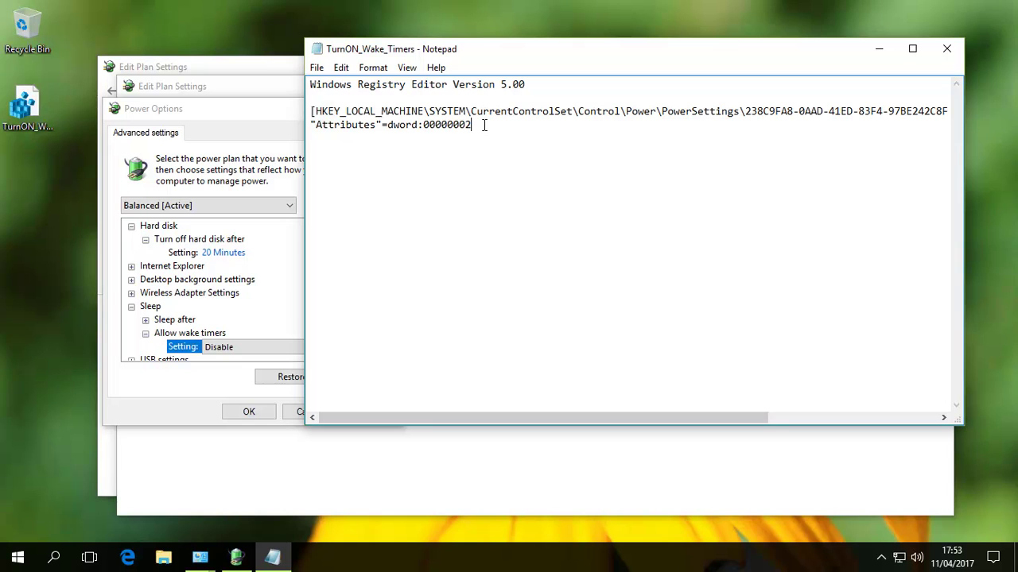
{"action": "key", "text": "BackSpace"}
{"action": "type", "text": "1"}
{"action": "left_click", "coordinate": [318, 68]}
{"action": "left_click", "coordinate": [336, 130]}
{"action": "left_click", "coordinate": [947, 49]}
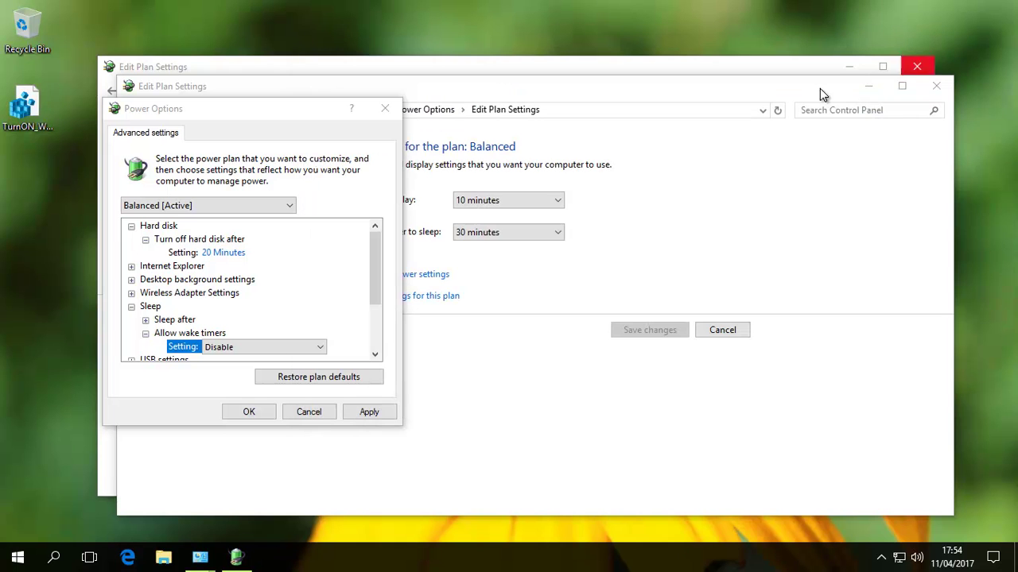
- Merge the edited TurnON_Wake_Timers file into the registry, allowing the changes and dismissing the completion message
{"action": "left_click", "coordinate": [34, 105]}
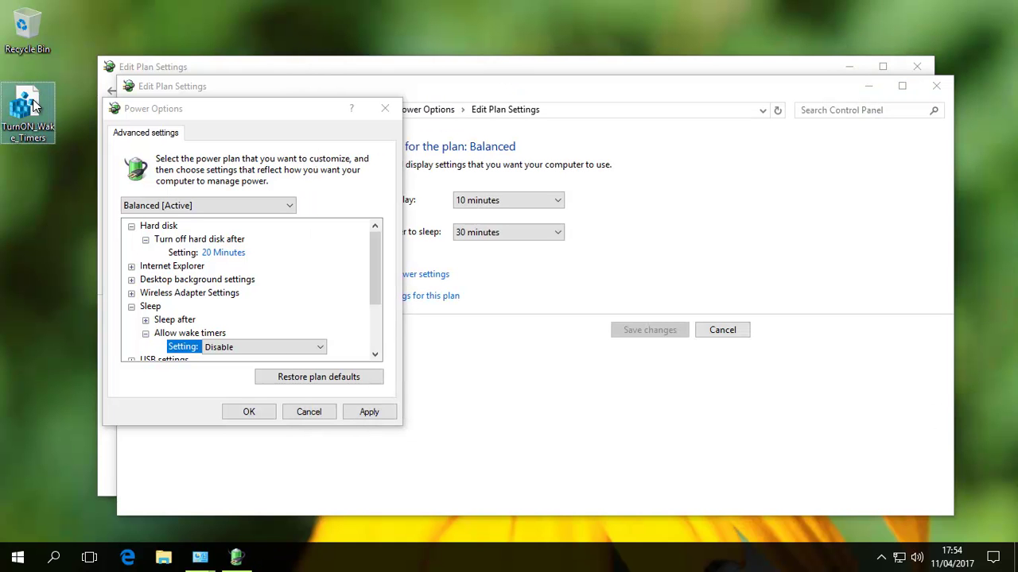
{"action": "double_click", "coordinate": [32, 101]}
{"action": "left_click", "coordinate": [436, 372]}
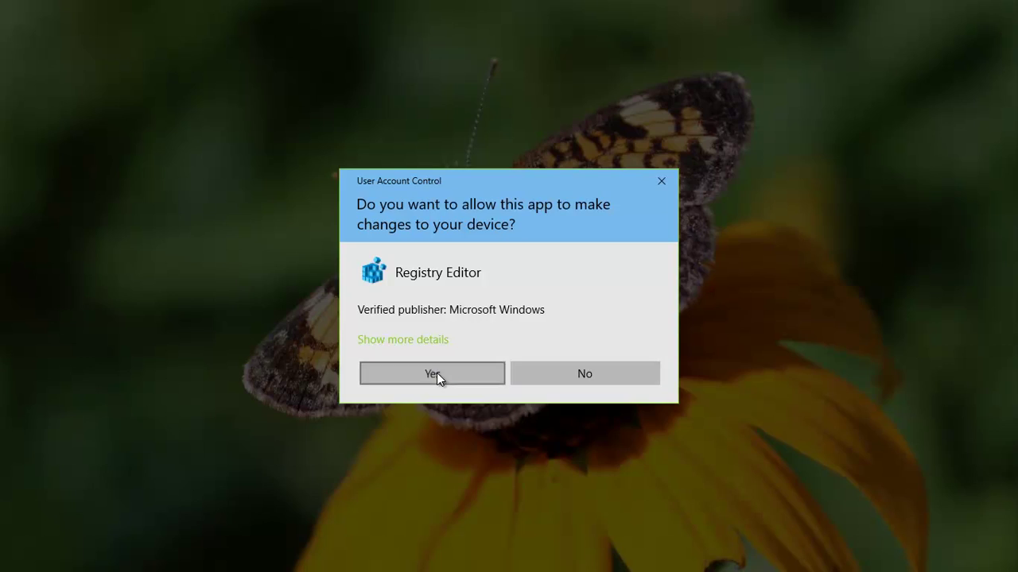
{"action": "left_click", "coordinate": [619, 296]}
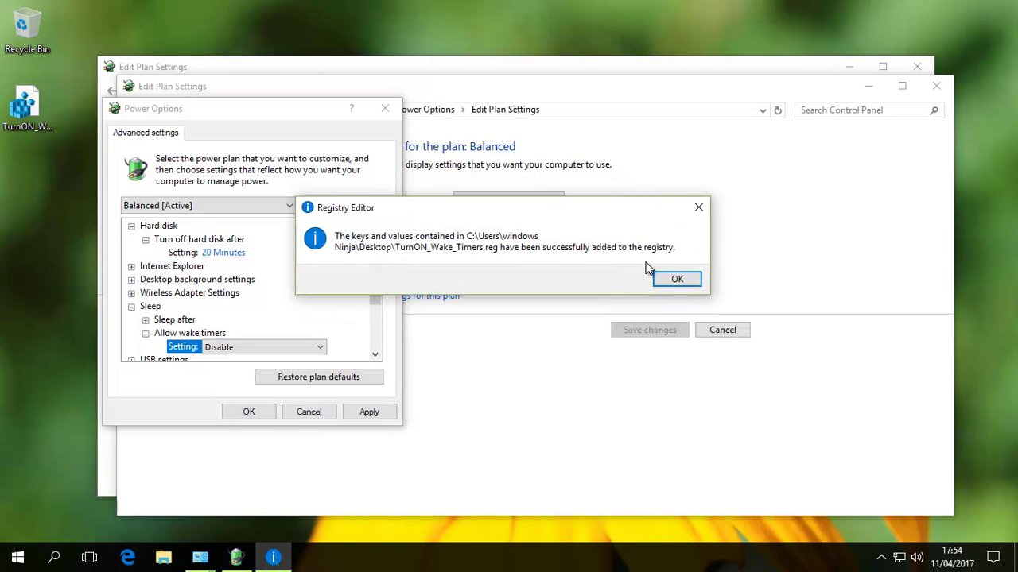
{"action": "left_click", "coordinate": [680, 282]}
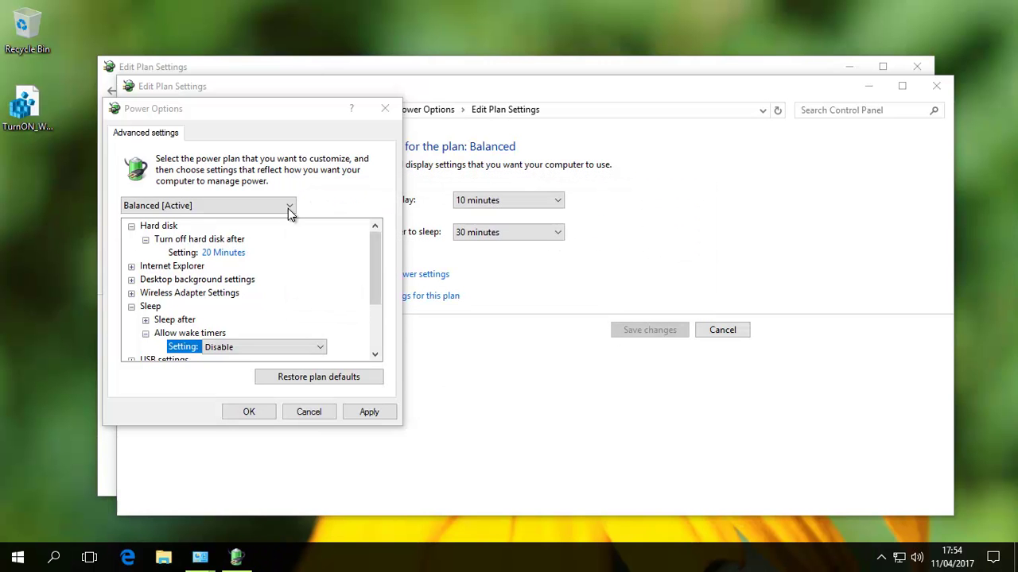
- Reload the advanced power settings by switching to High performance and back to Balanced, and expand Sleep to check its options
{"action": "left_click", "coordinate": [259, 205]}
{"action": "left_click", "coordinate": [208, 232]}
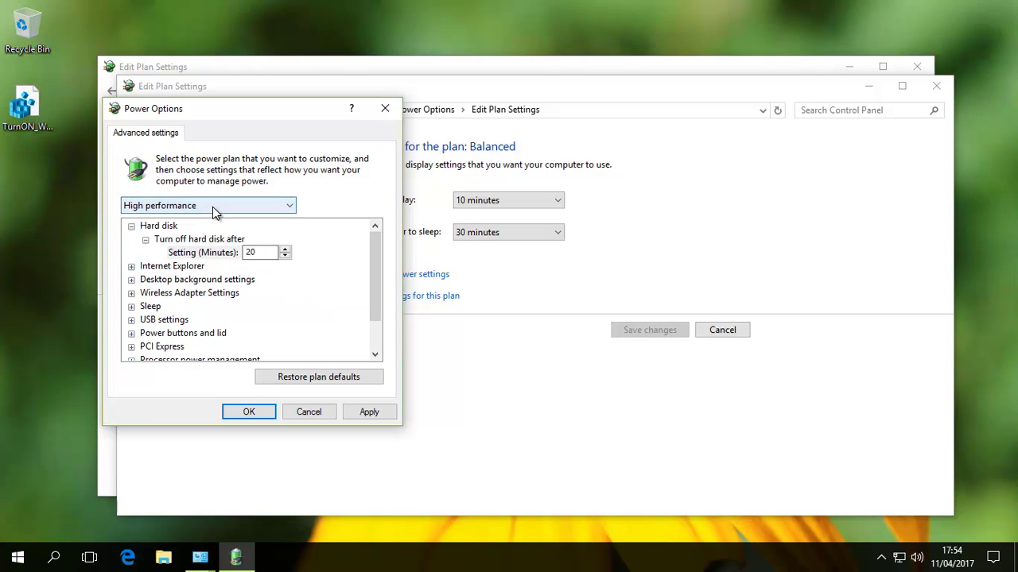
{"action": "left_click", "coordinate": [213, 208]}
{"action": "left_click", "coordinate": [211, 220]}
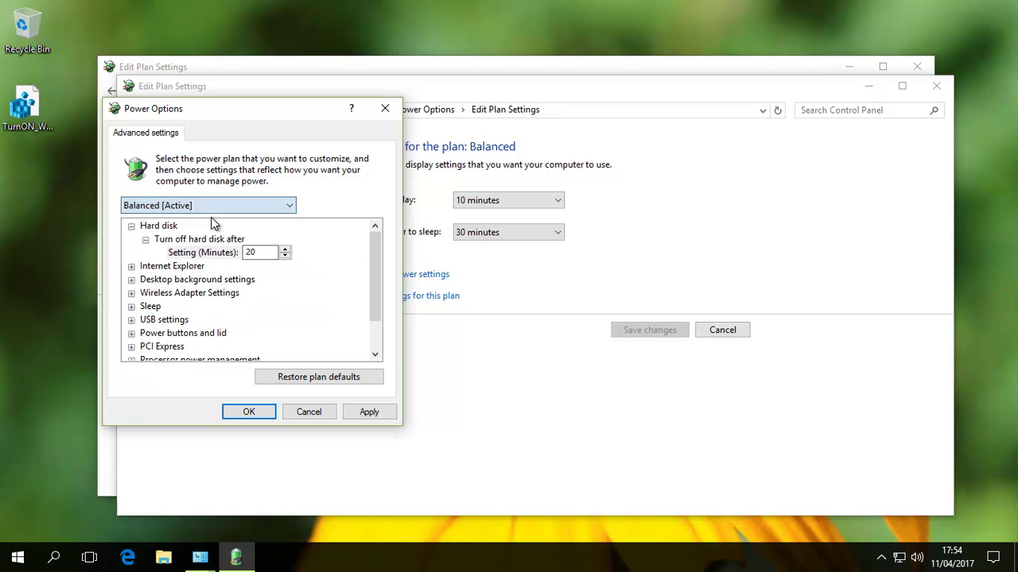
{"action": "left_click", "coordinate": [132, 306]}
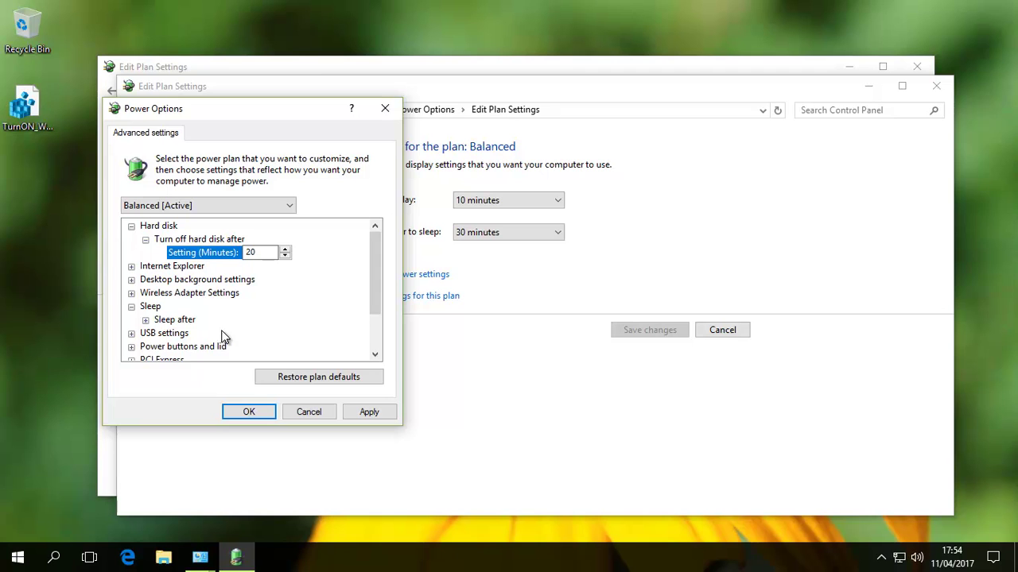